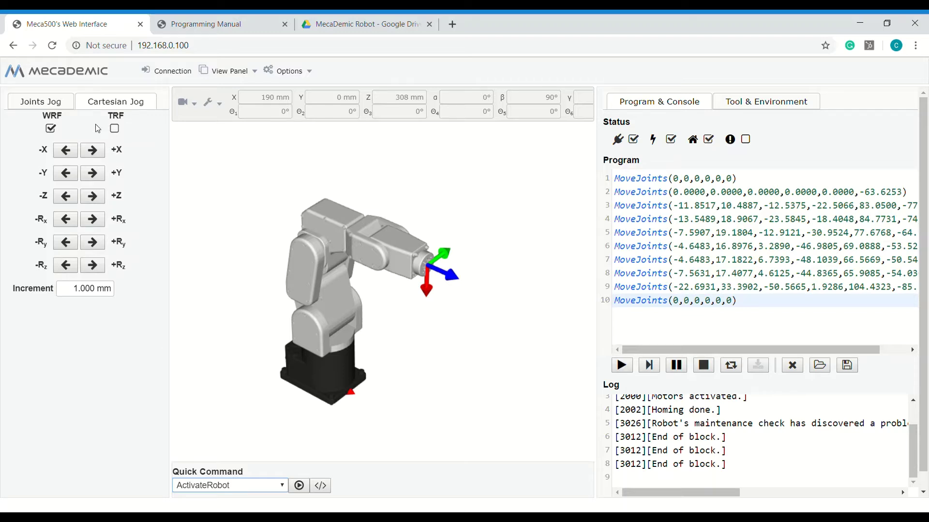
left_click(45, 103)
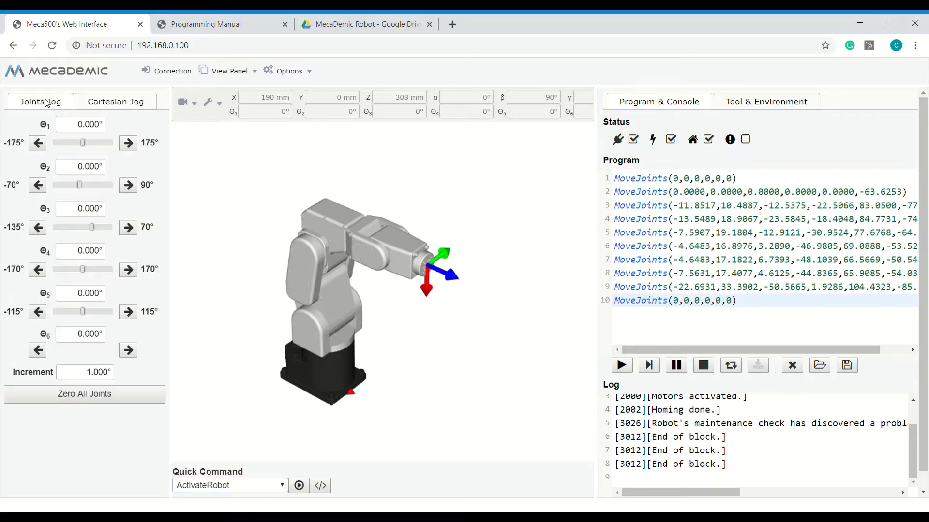
left_click(102, 99)
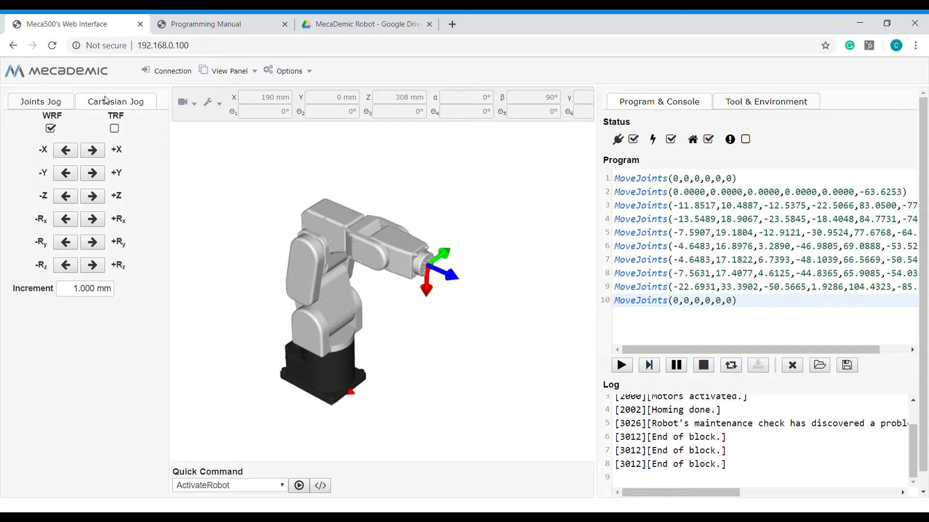
left_click(32, 108)
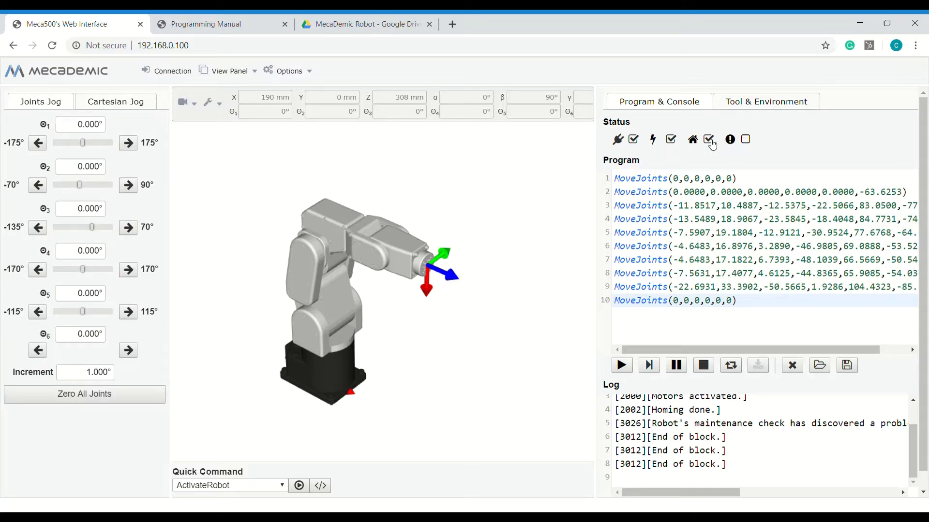
left_click(732, 103)
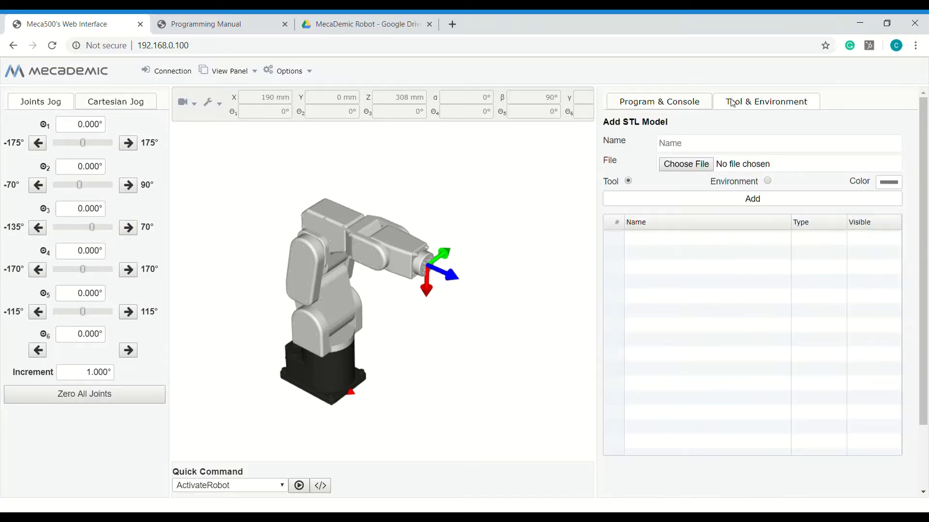
left_click(650, 108)
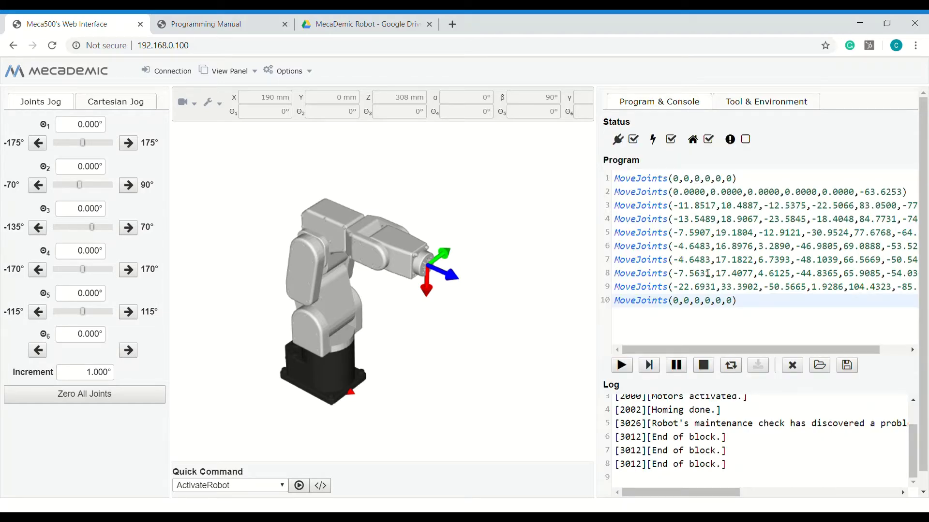
scroll(710, 433, "down", 1)
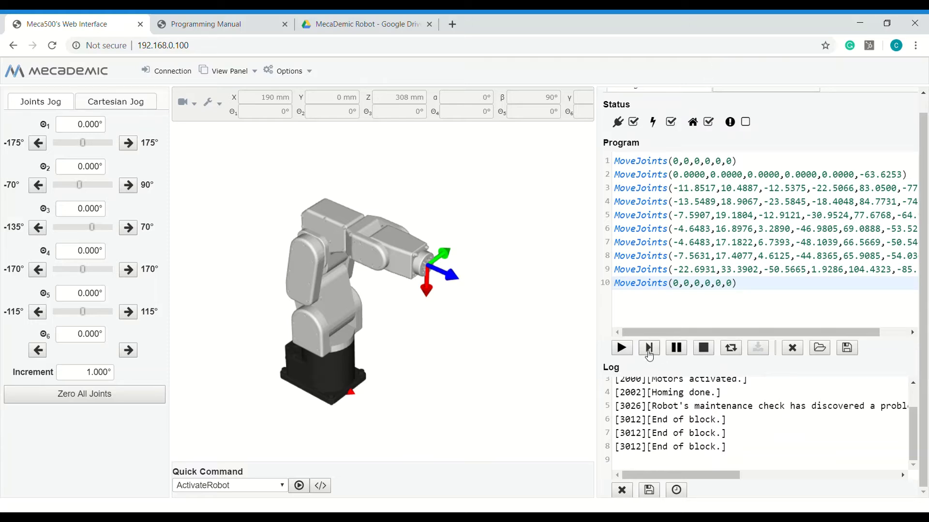
- Step through the program line by line until the simulated arm reaches line 7's joint angles
left_click(649, 348)
left_click(650, 349)
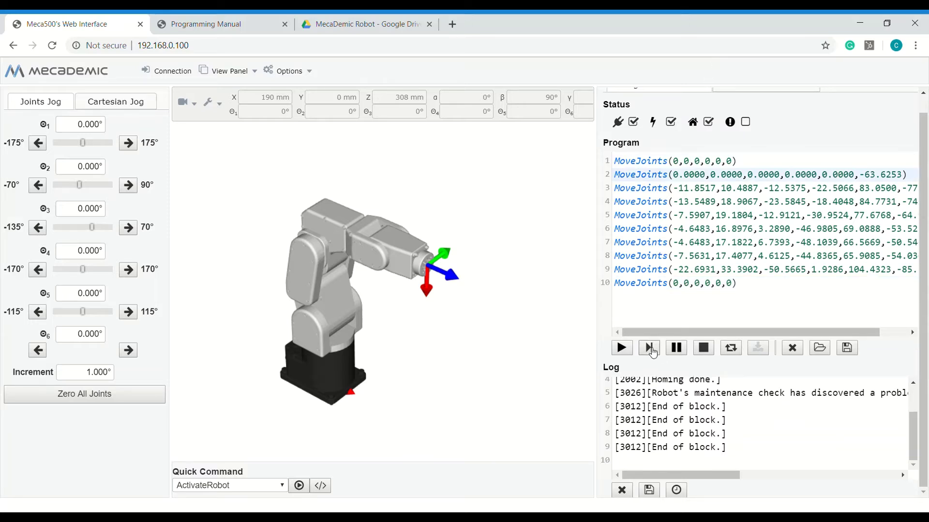
left_click(649, 348)
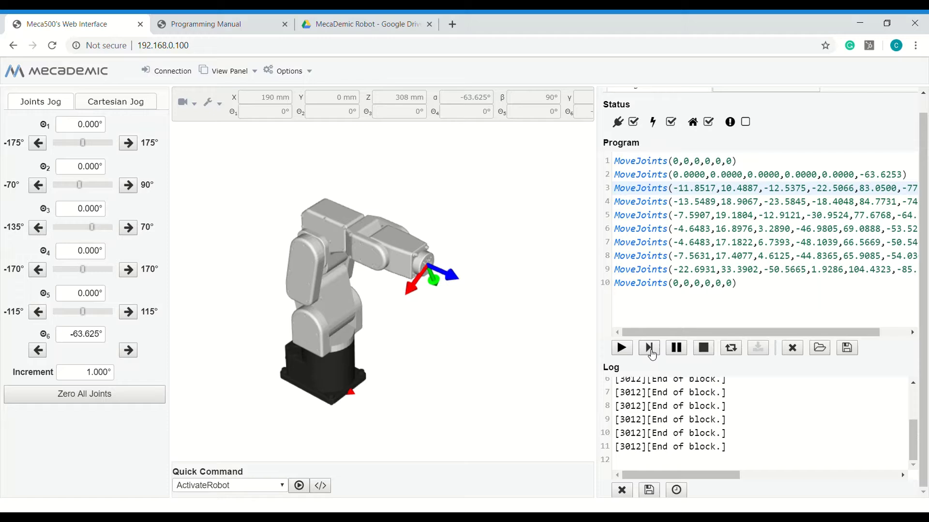
left_click(650, 349)
left_click(650, 349)
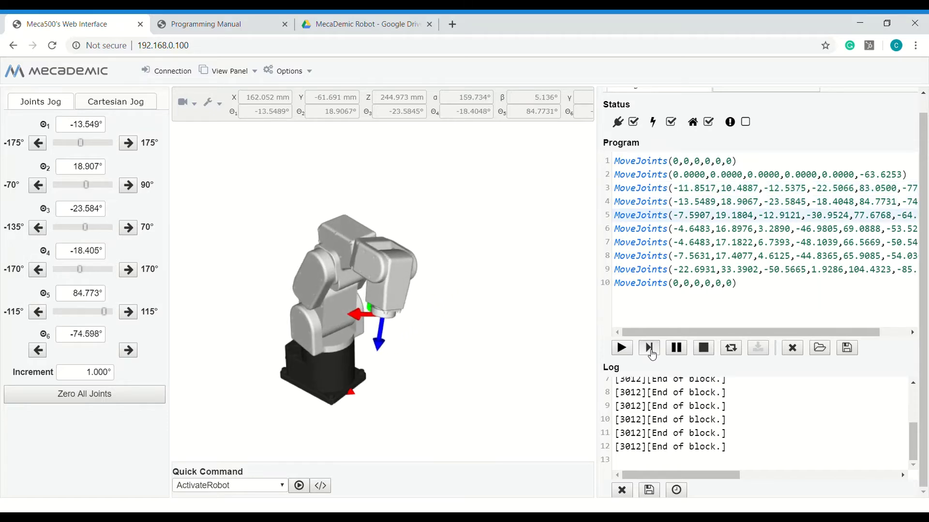
left_click(650, 349)
left_click(650, 348)
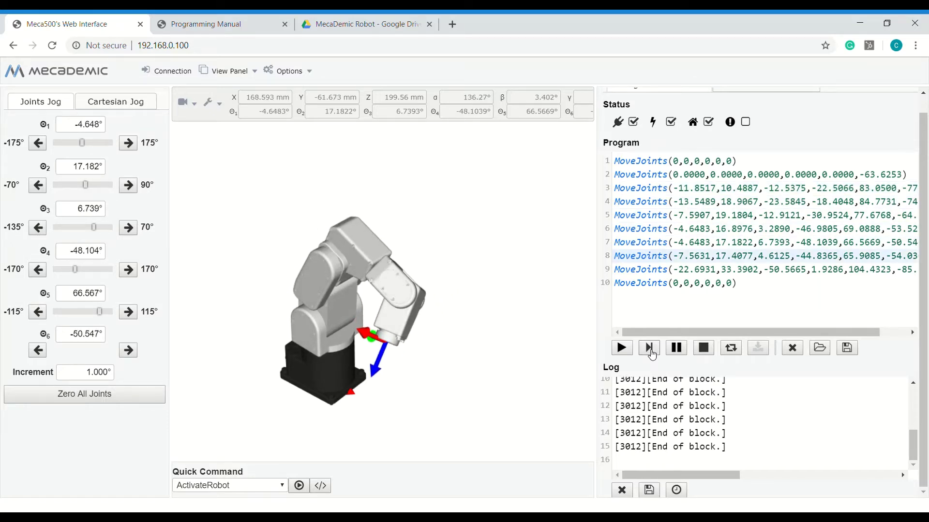